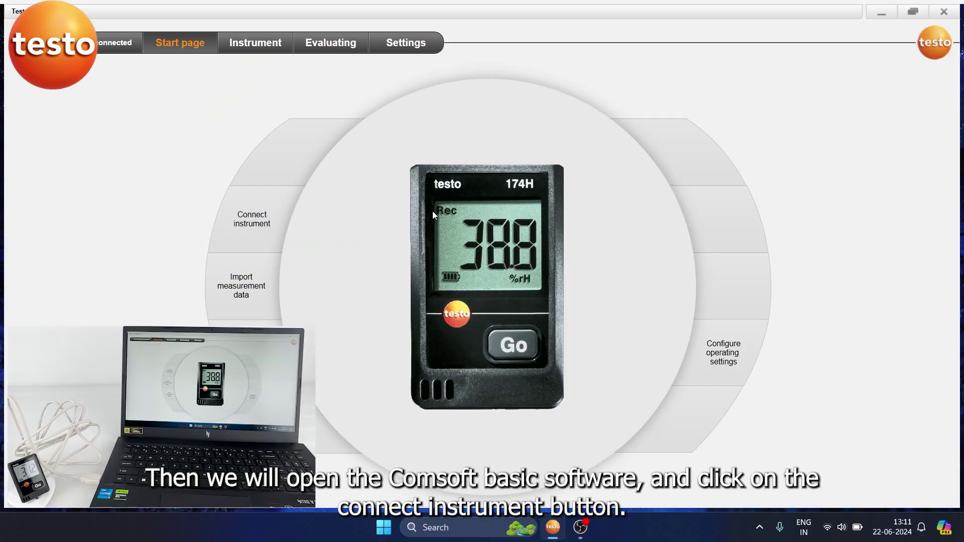
Connect to the 174H logger, check its status and go to its configuration settings
{"action": "left_click", "coordinate": [235, 222]}
{"action": "left_click", "coordinate": [236, 222]}
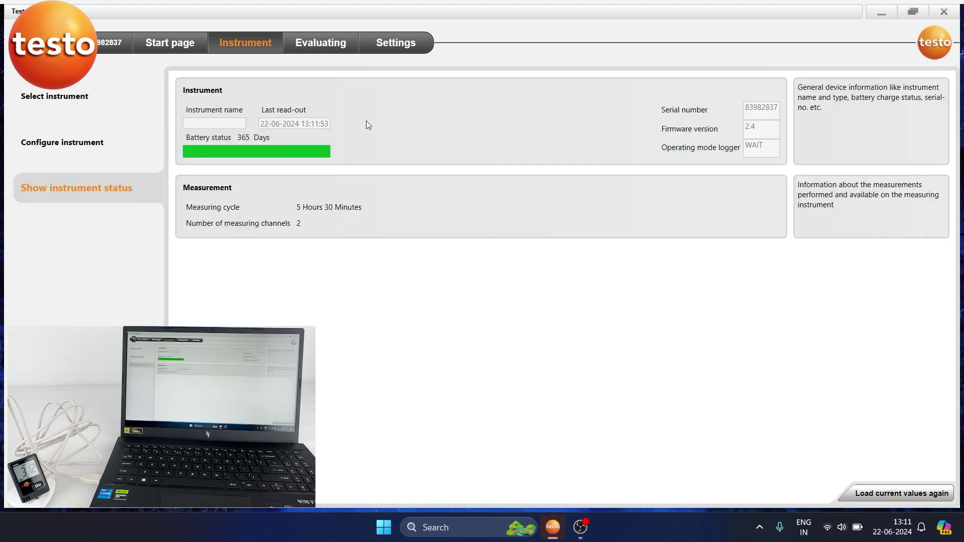
{"action": "left_click", "coordinate": [110, 132]}
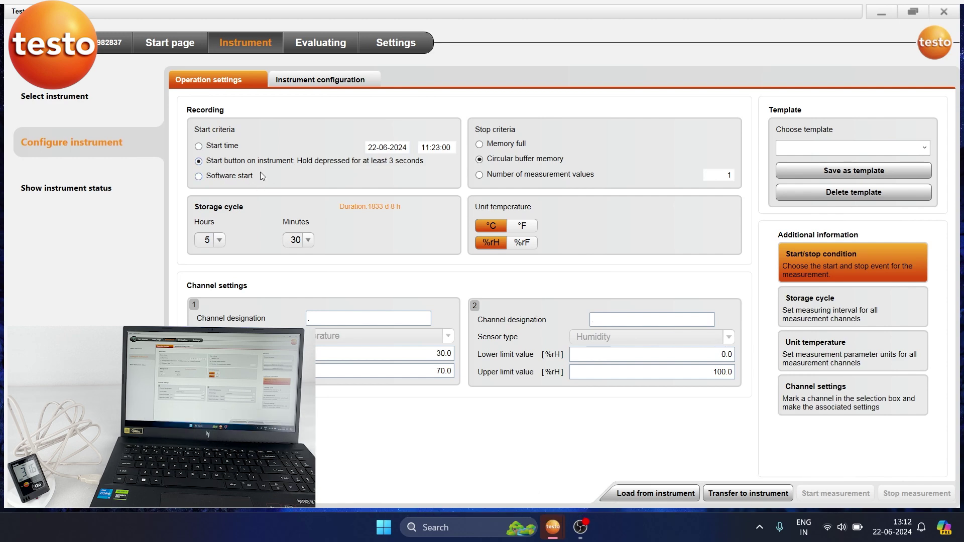
Pick a new storage-cycle hour value and set the storage-cycle minutes to 0
{"action": "left_click", "coordinate": [220, 240]}
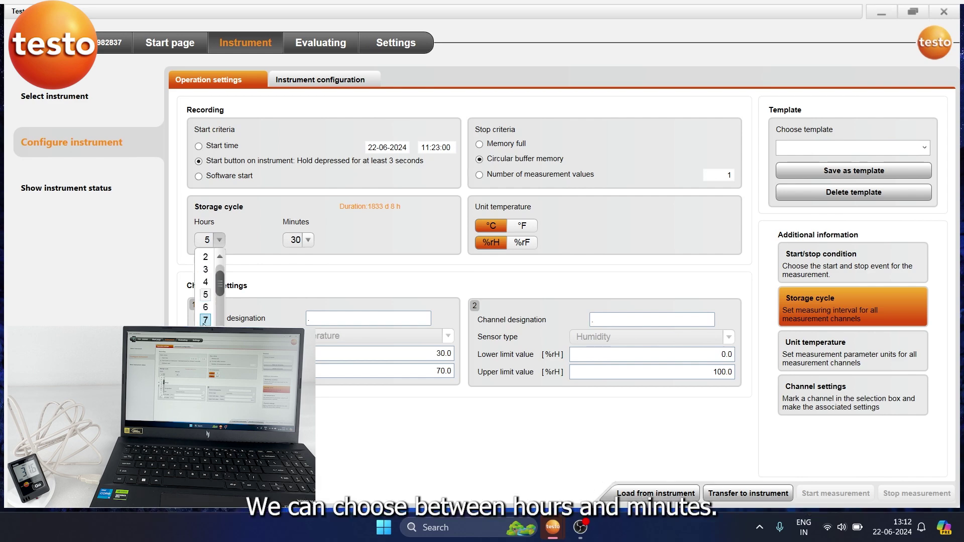
{"action": "left_click", "coordinate": [205, 320]}
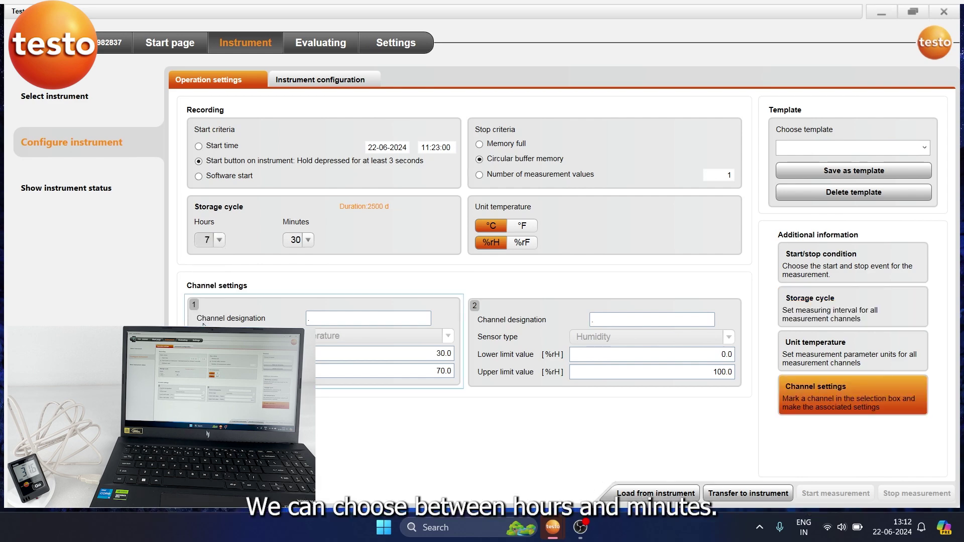
{"action": "left_click", "coordinate": [309, 239]}
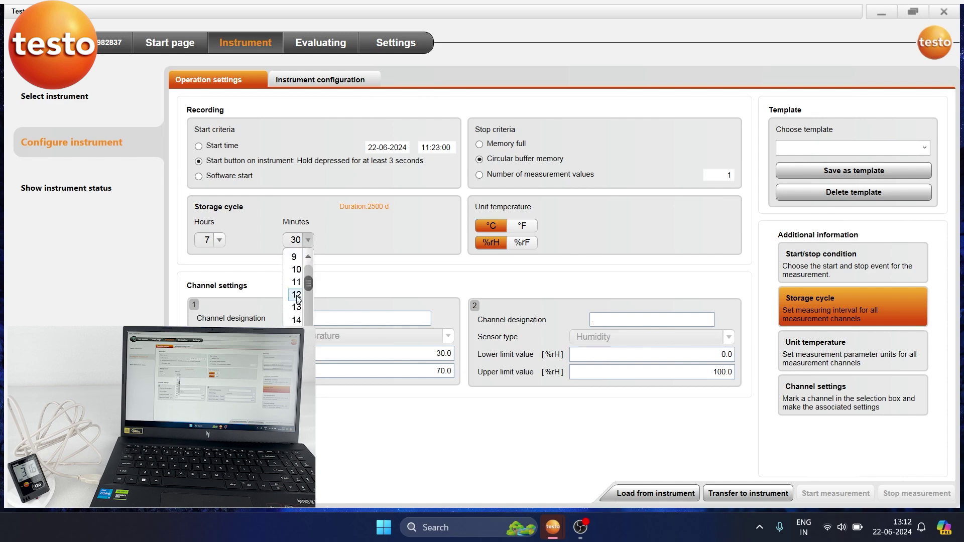
{"action": "left_click", "coordinate": [292, 258]}
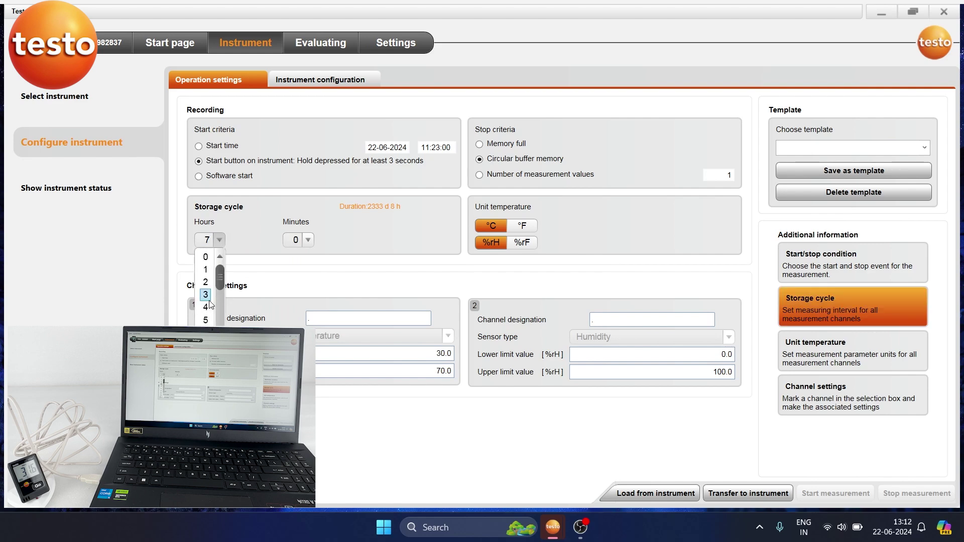
{"action": "left_click", "coordinate": [206, 270]}
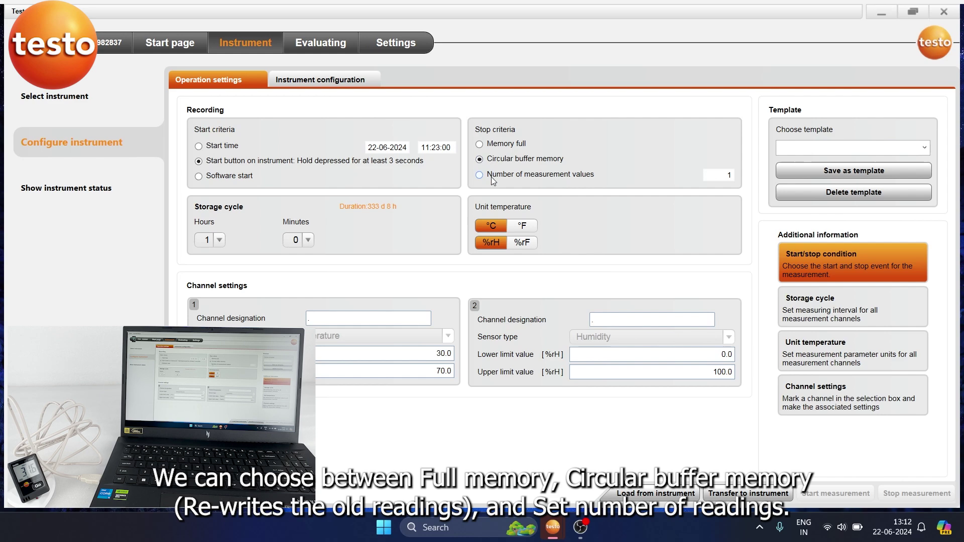
{"action": "left_click", "coordinate": [491, 178]}
{"action": "left_click_drag", "start_coordinate": [713, 174], "coordinate": [728, 176]}
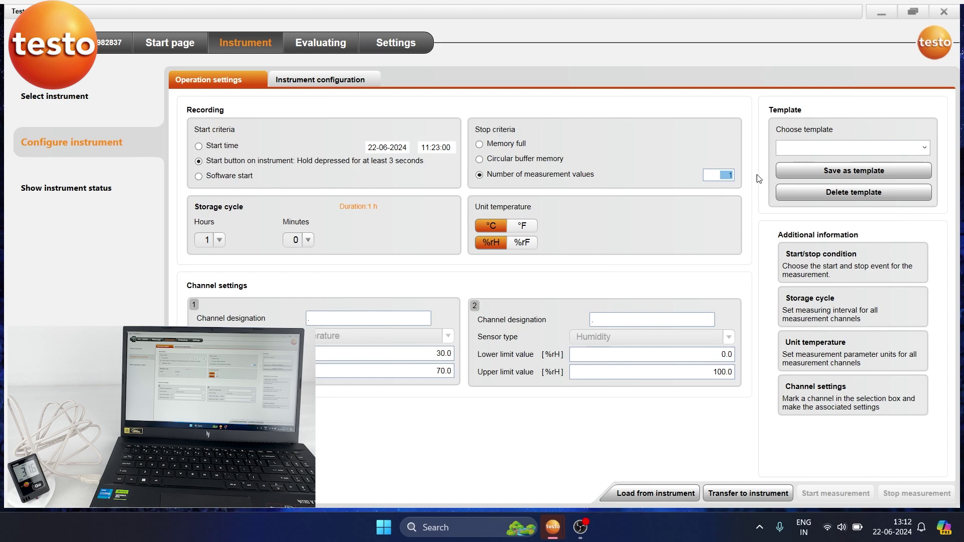
{"action": "type", "text": "2"}
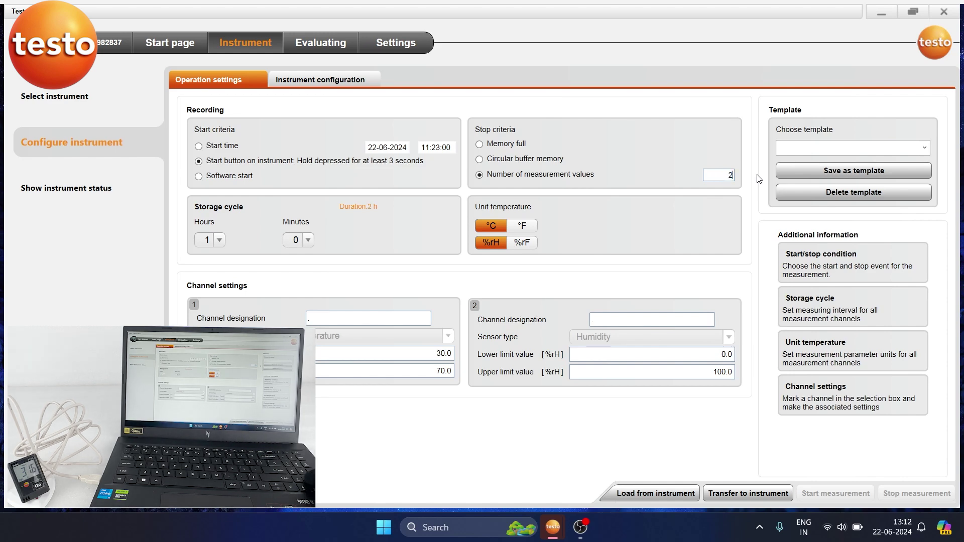
{"action": "type", "text": "2"}
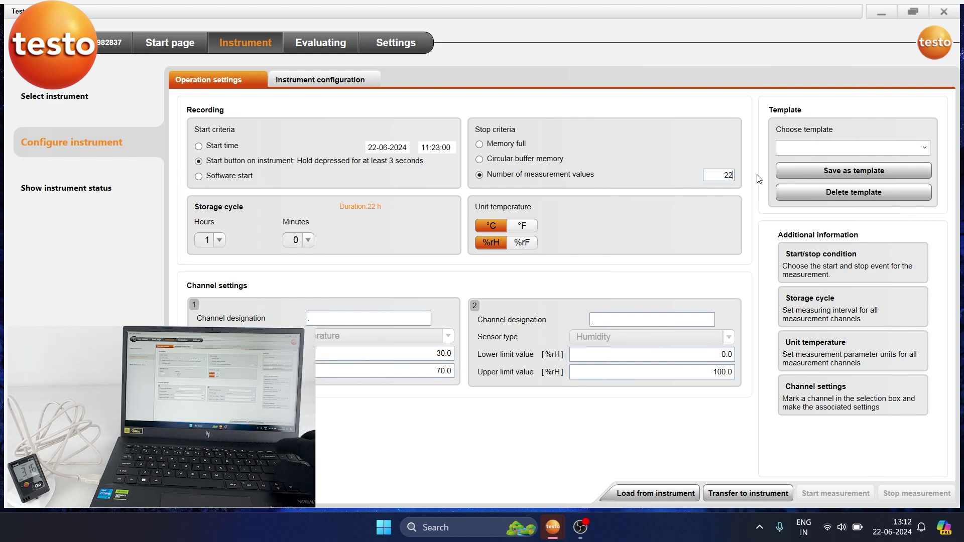
{"action": "key", "text": "BackSpace"}
{"action": "key", "text": "BackSpace"}
{"action": "type", "text": "10"}
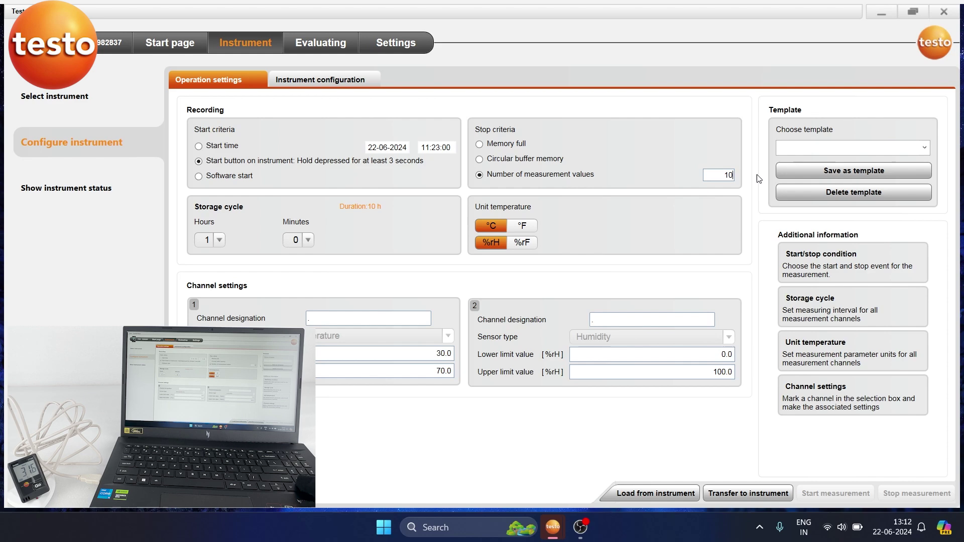
{"action": "type", "text": "00"}
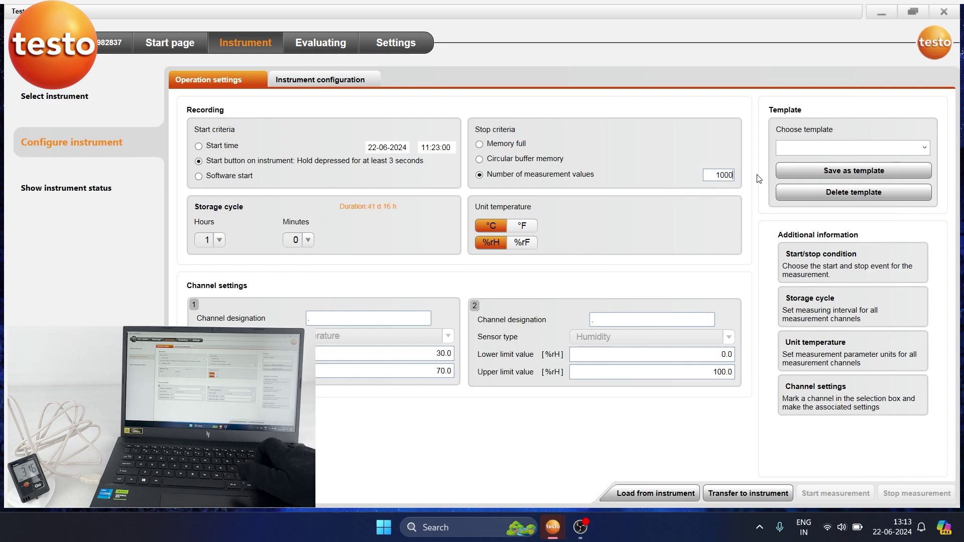
{"action": "key", "text": "BackSpace"}
{"action": "key", "text": "BackSpace"}
{"action": "key", "text": "BackSpace"}
{"action": "key", "text": "BackSpace"}
{"action": "type", "text": "1"}
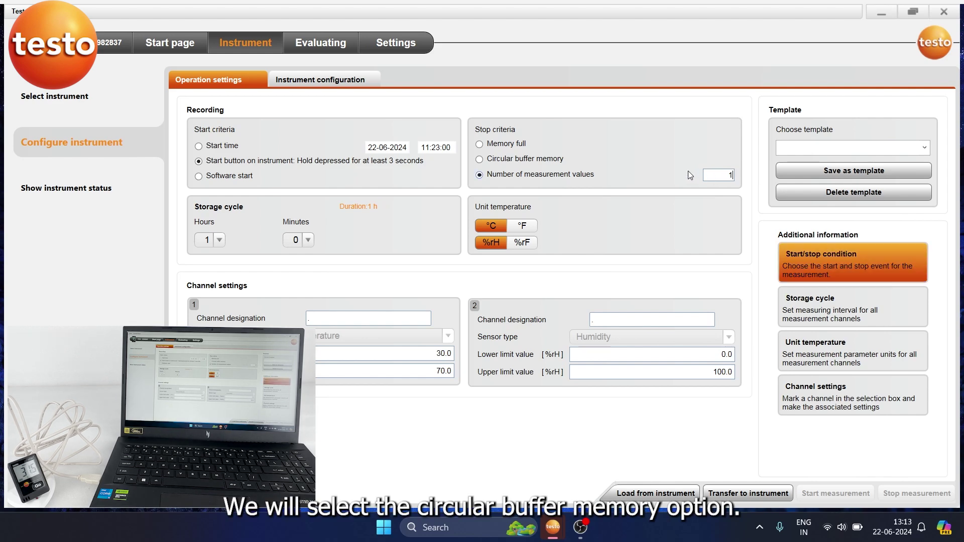
{"action": "left_click", "coordinate": [499, 160]}
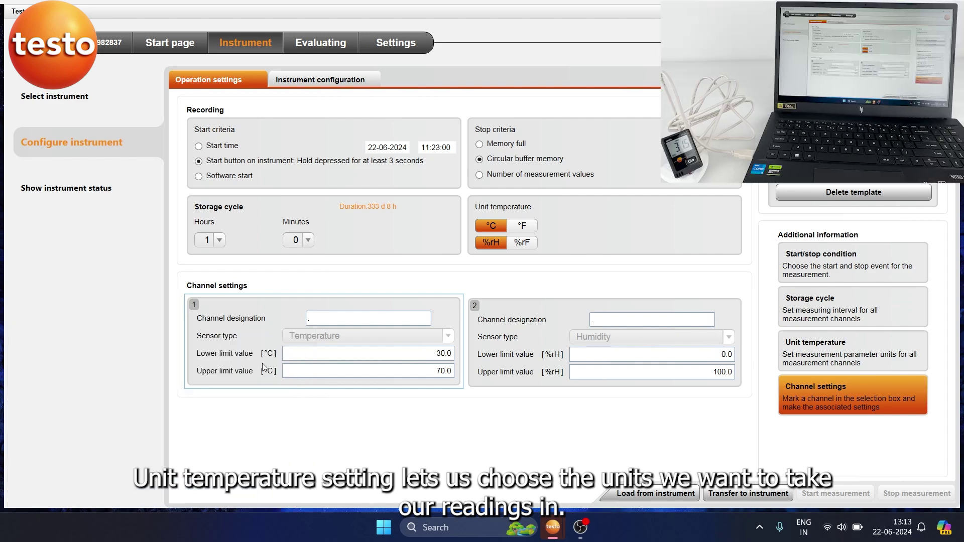
Set the temperature channel limits to 25 °C lower and 50 °C upper
{"action": "left_click", "coordinate": [423, 355]}
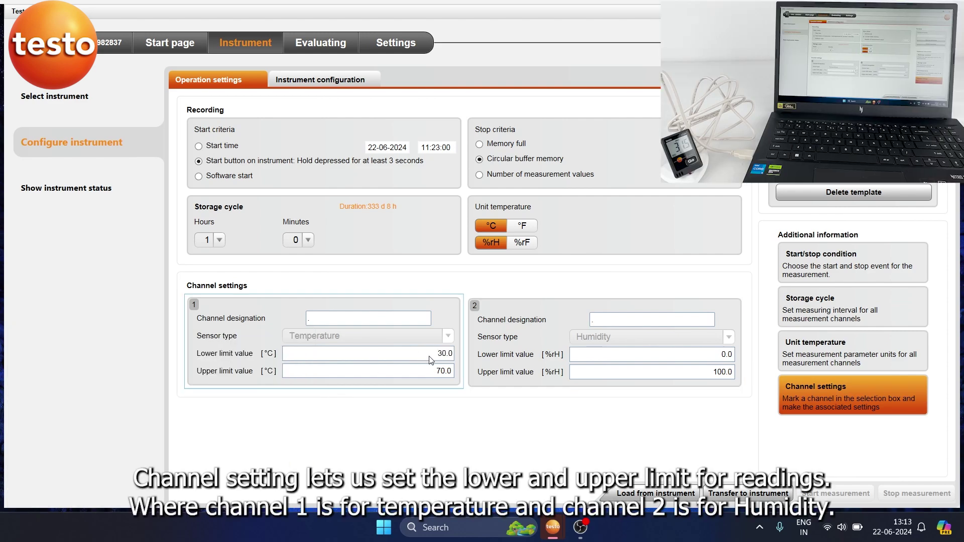
{"action": "left_click_drag", "start_coordinate": [430, 361], "coordinate": [462, 361]}
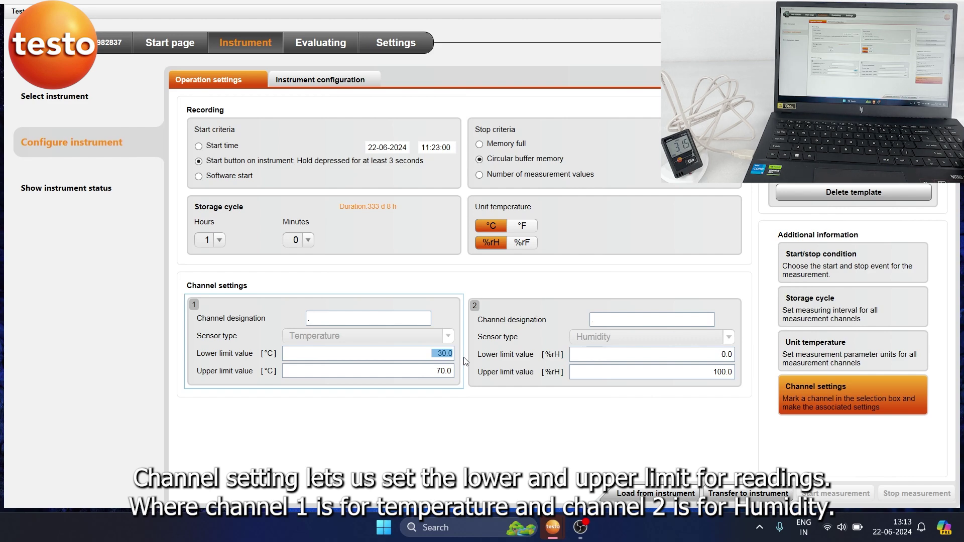
{"action": "type", "text": "25"}
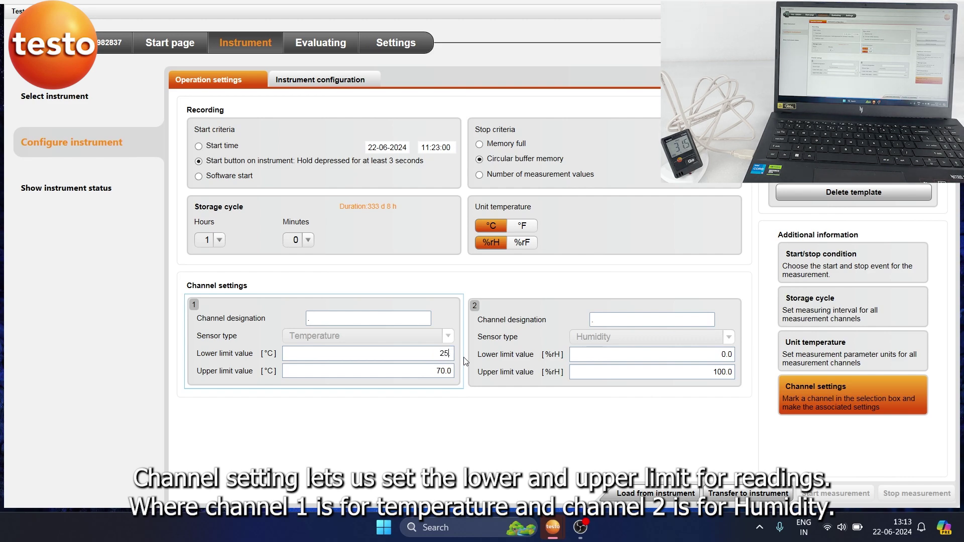
{"action": "type", "text": ".0"}
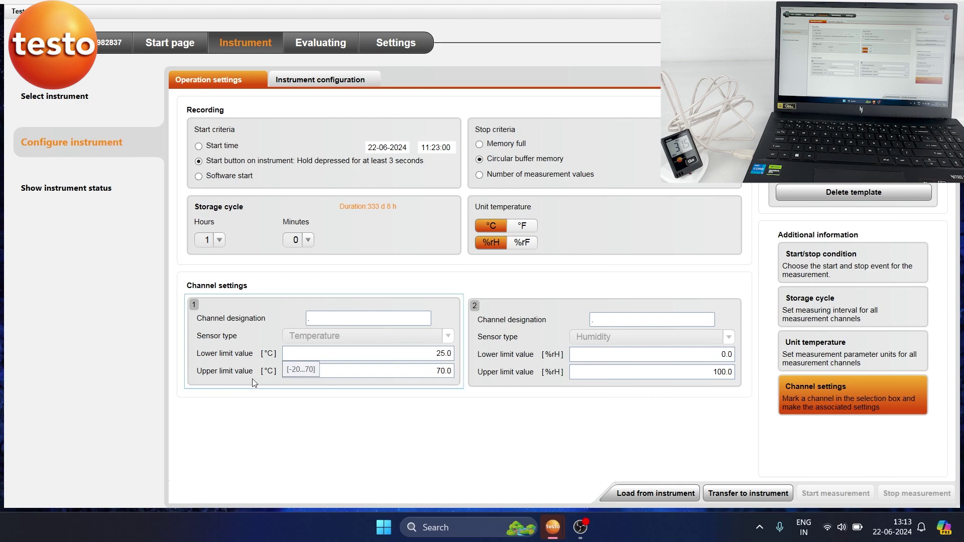
{"action": "double_click", "coordinate": [441, 371]}
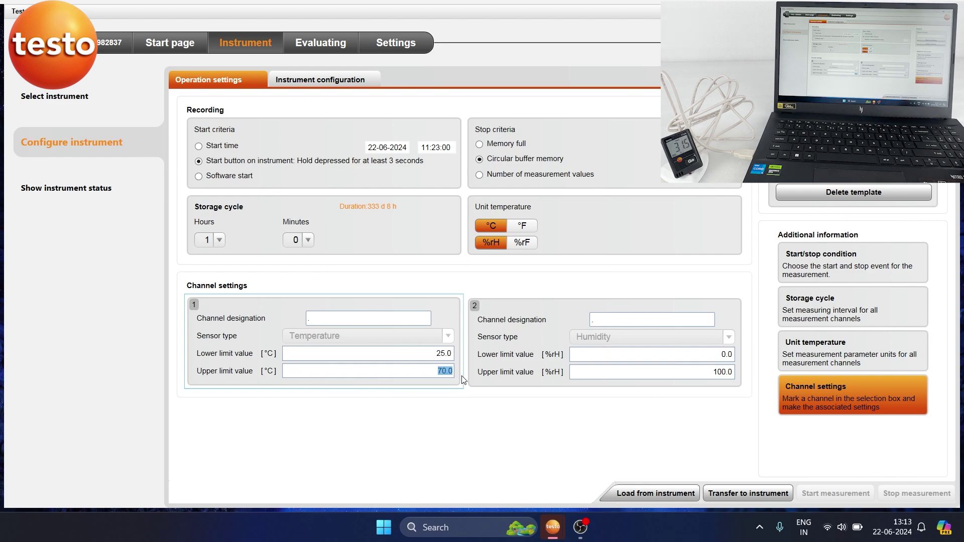
{"action": "type", "text": "50."}
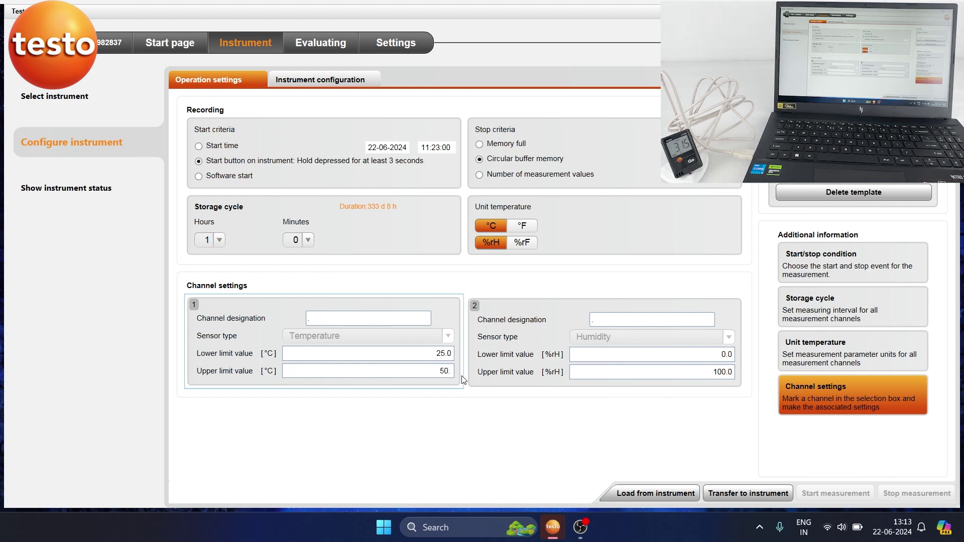
{"action": "mouse_move", "coordinate": [368, 371]}
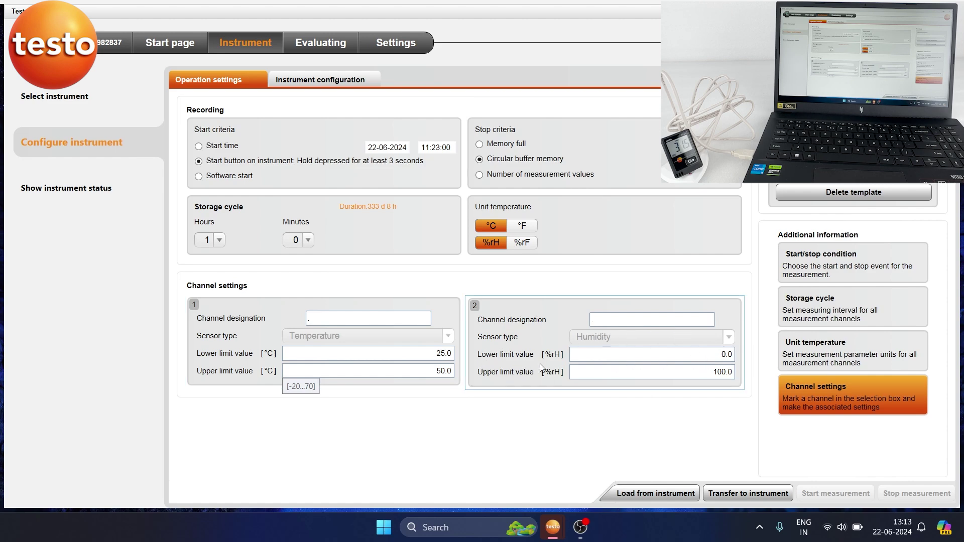
Set the humidity lower limit to 10 %rH and select the upper limit for 90.0
{"action": "left_click", "coordinate": [712, 355]}
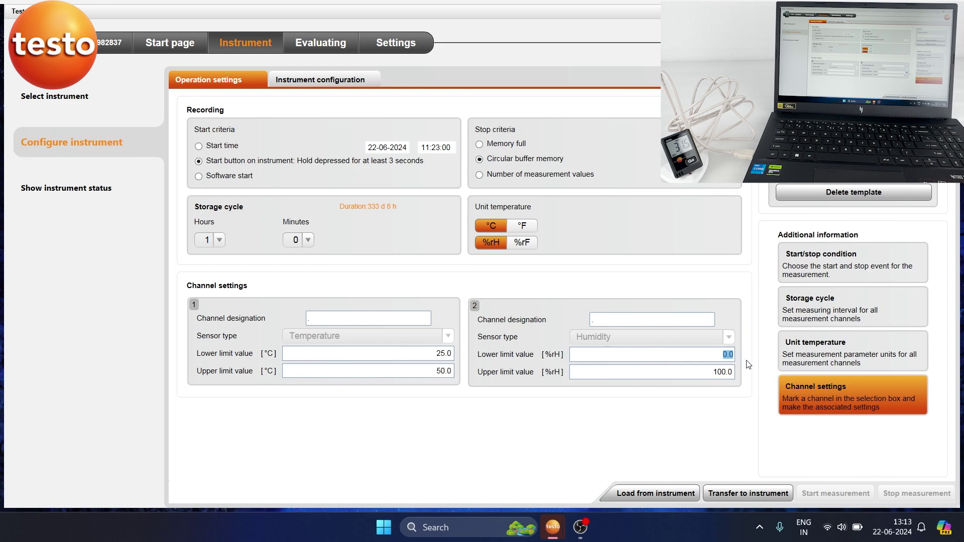
{"action": "type", "text": "10"}
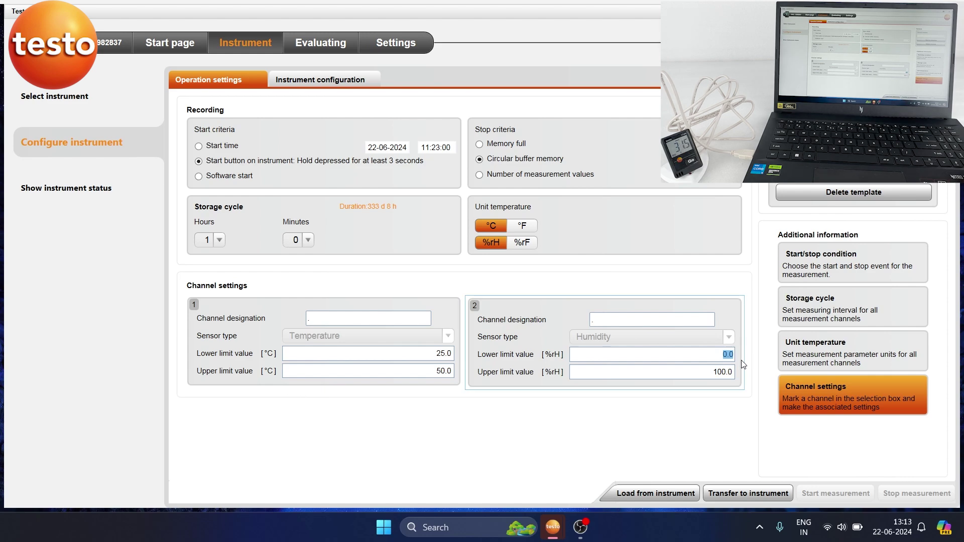
{"action": "type", "text": "."}
{"action": "key", "text": "BackSpace"}
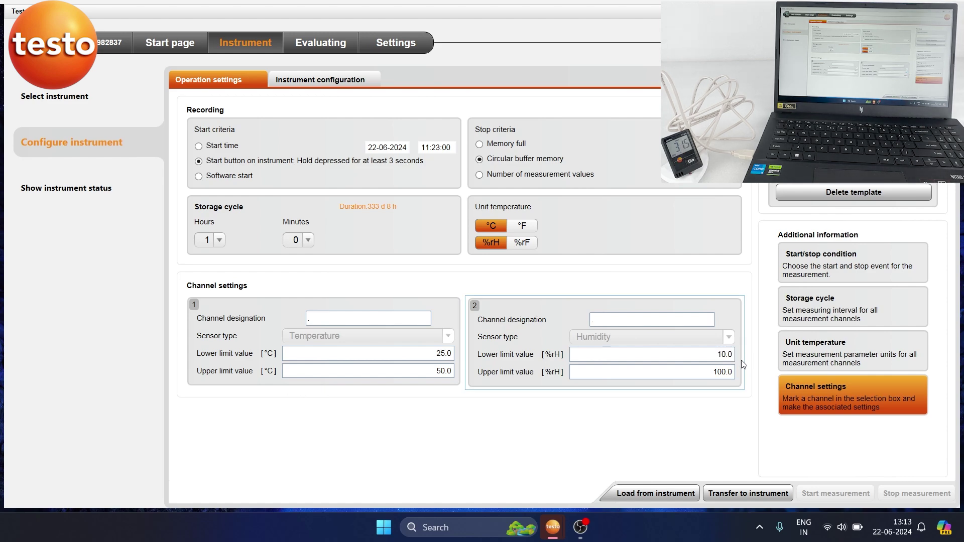
{"action": "key", "text": "Tab"}
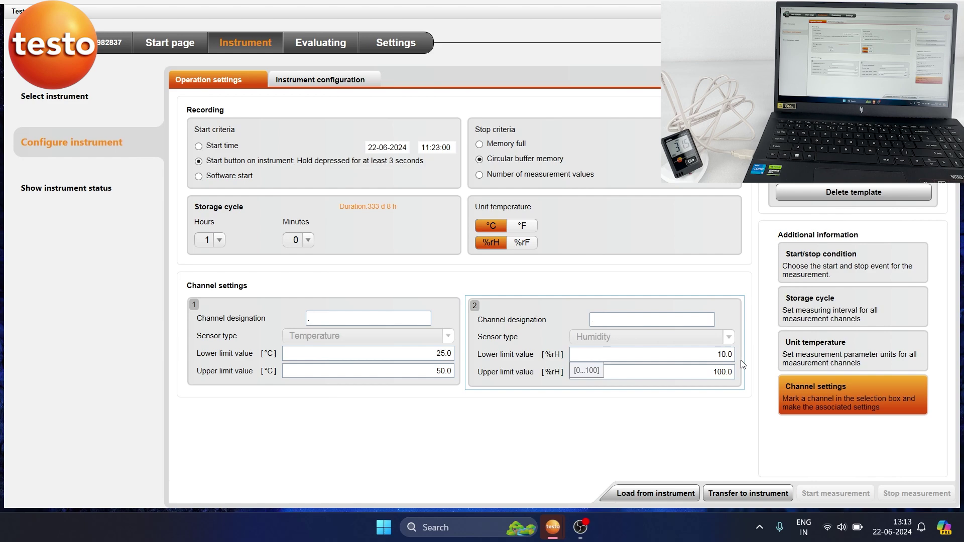
{"action": "left_click_drag", "start_coordinate": [693, 379], "coordinate": [731, 381]}
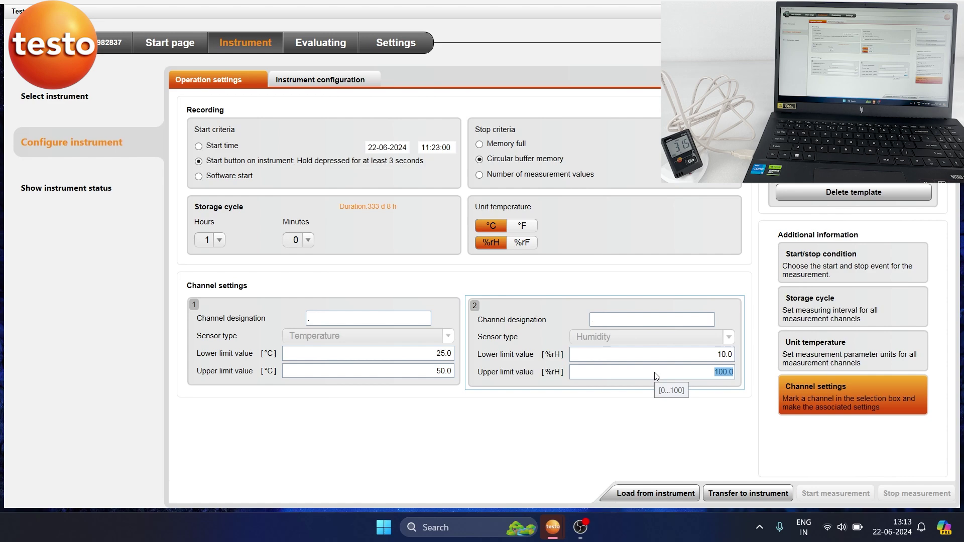
{"action": "type", "text": "90"}
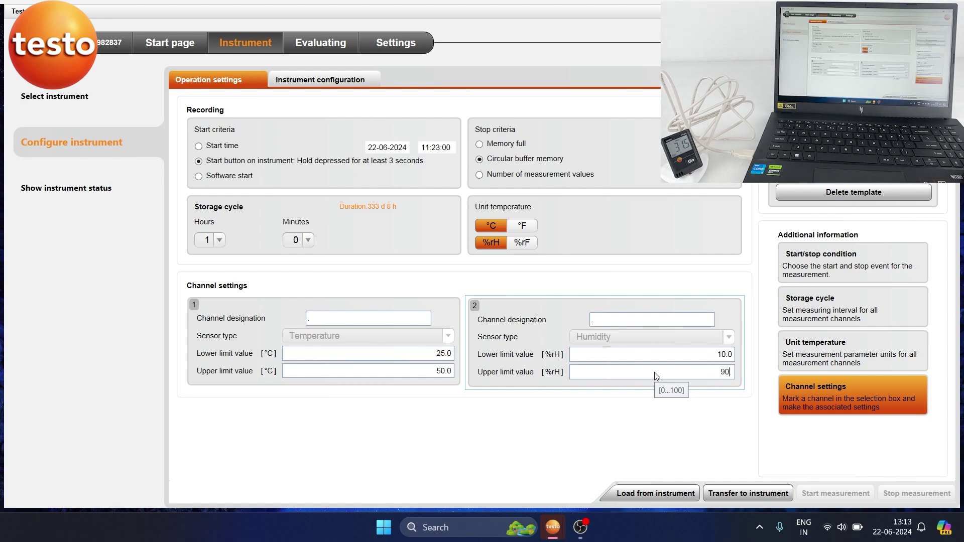
{"action": "type", "text": ".0"}
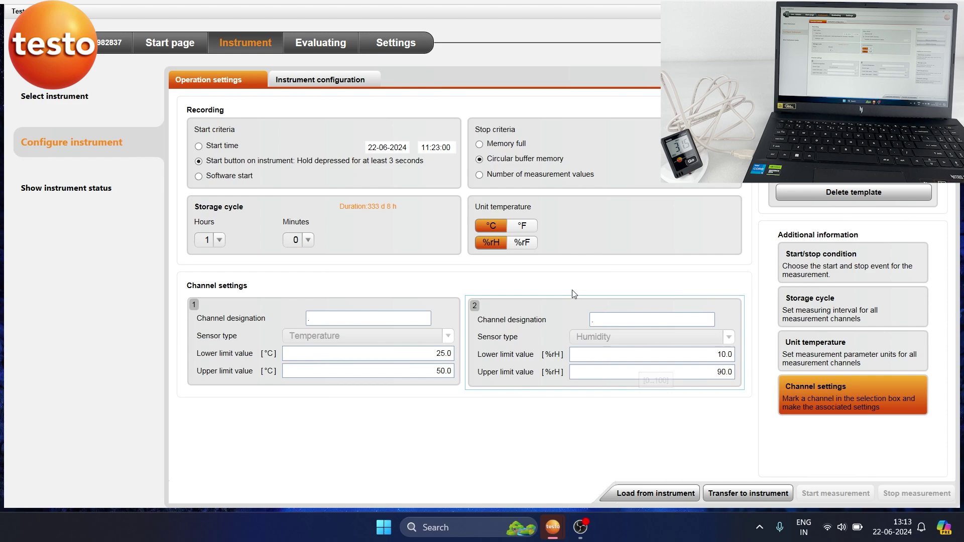
Give the logger Testo 174H the description 'Basememt storage' in Instrument configuration
{"action": "left_click", "coordinate": [335, 77]}
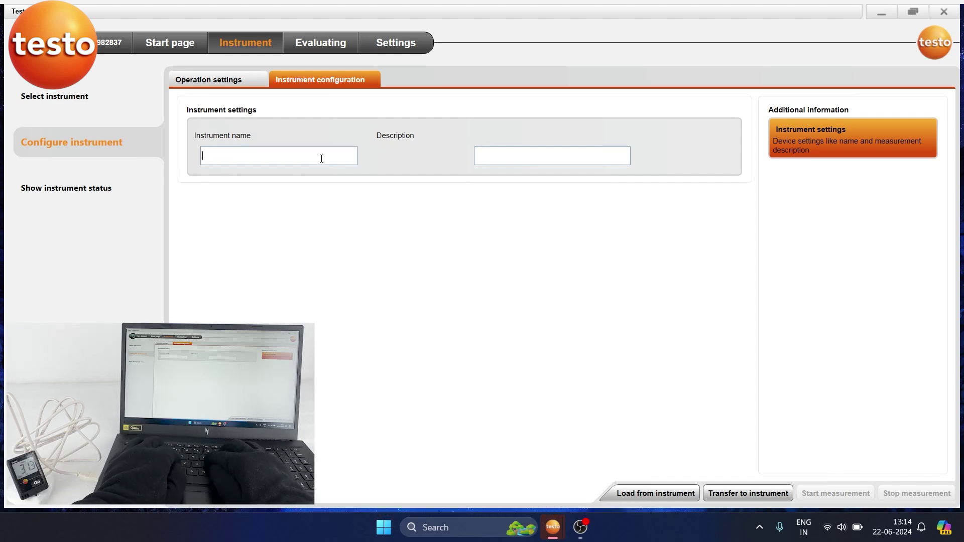
{"action": "type", "text": "T"}
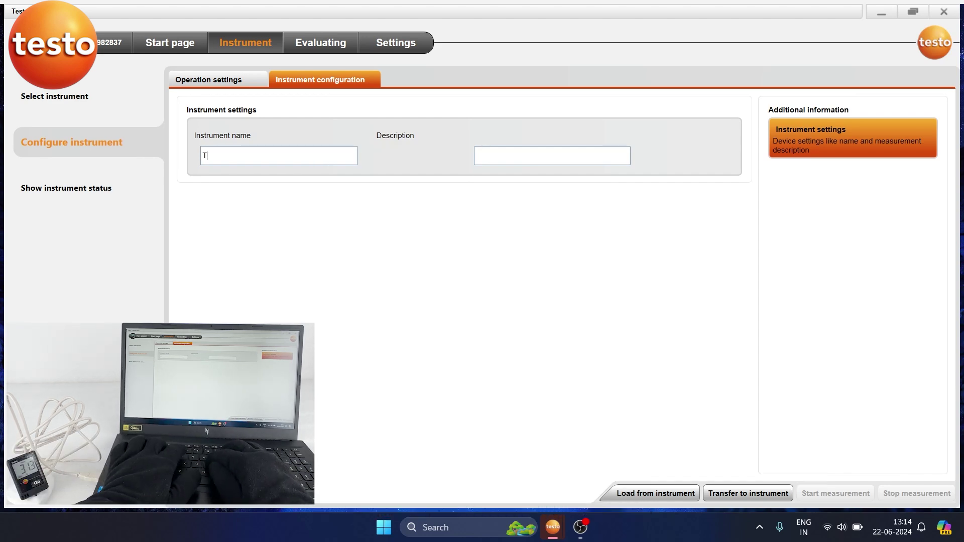
{"action": "type", "text": "esto"}
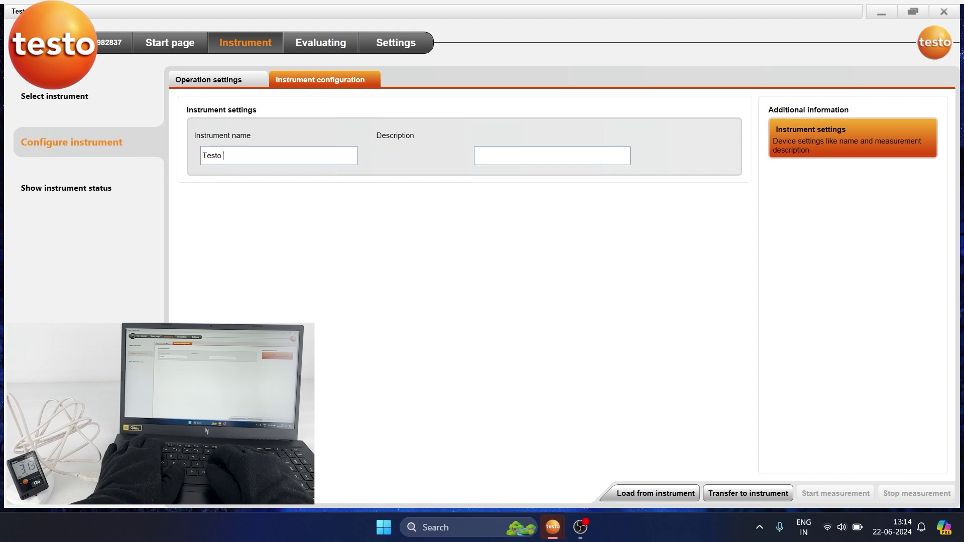
{"action": "type", "text": " 174H"}
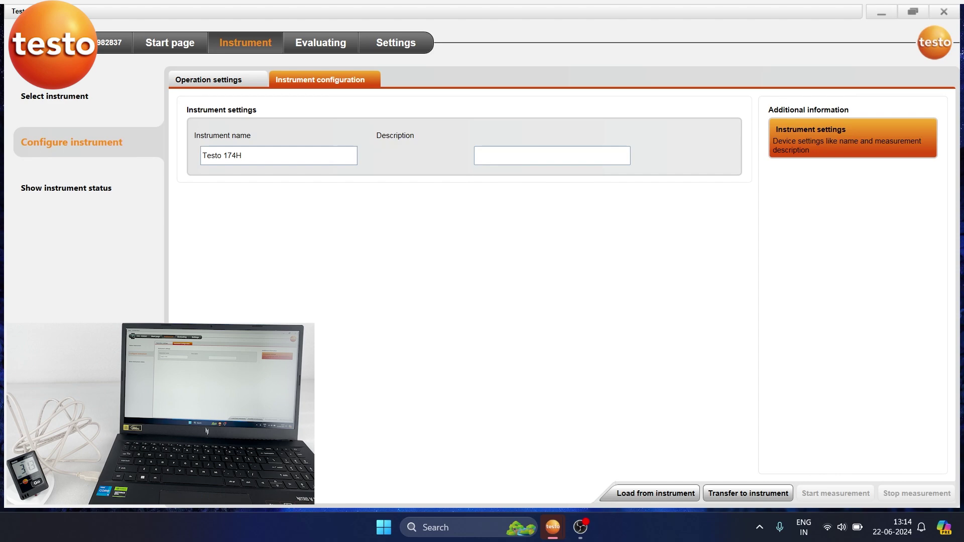
{"action": "left_click", "coordinate": [503, 158]}
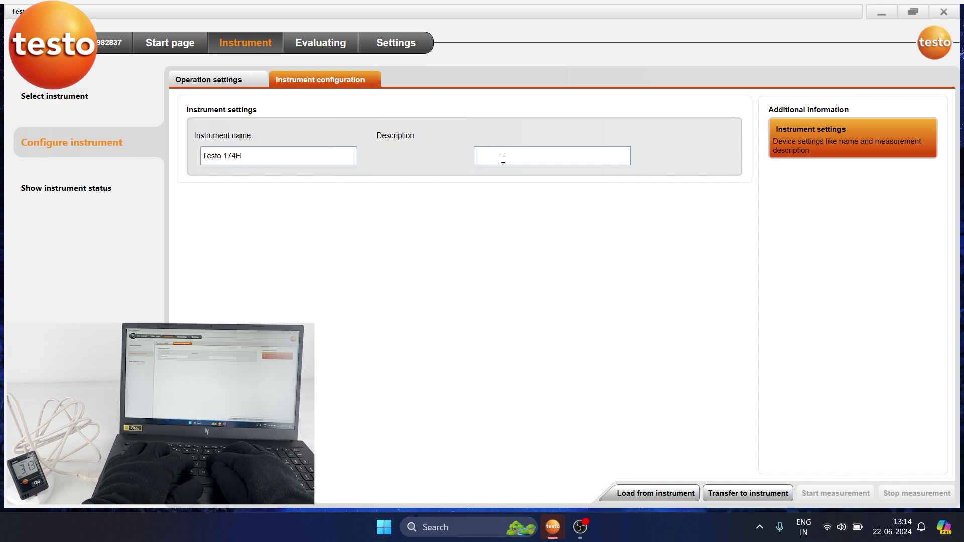
{"action": "type", "text": "B"}
{"action": "key", "text": "Caps_Lock"}
{"action": "key", "text": "Caps_Lock"}
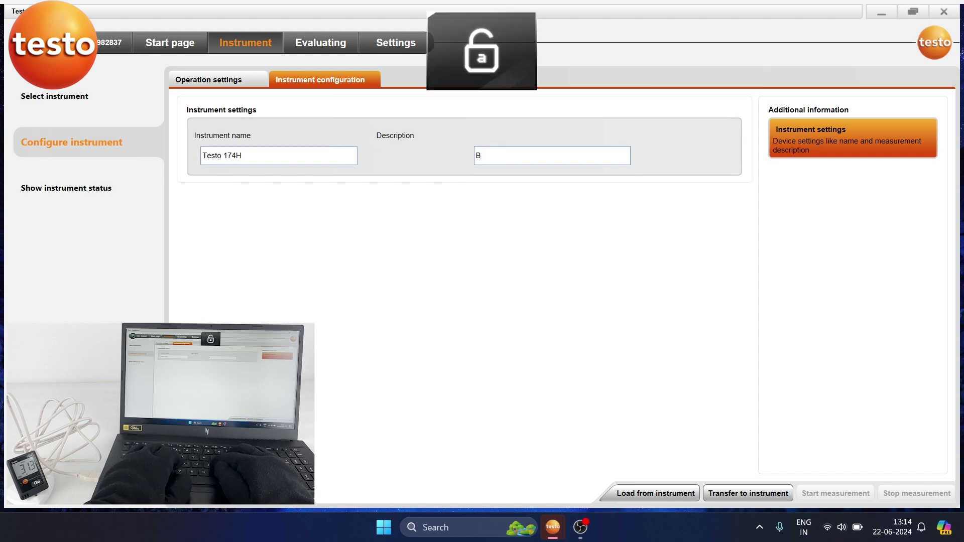
{"action": "type", "text": "aseme"}
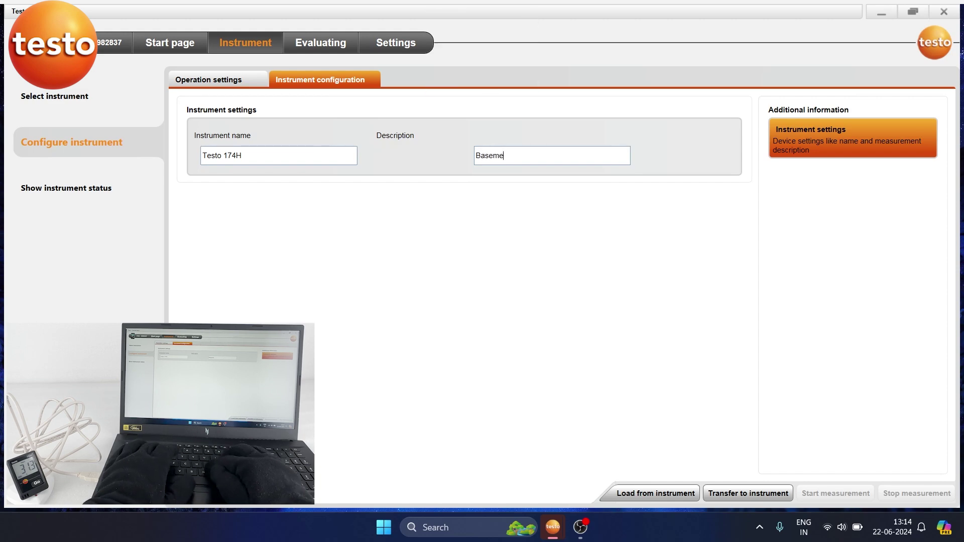
{"action": "type", "text": "mt "}
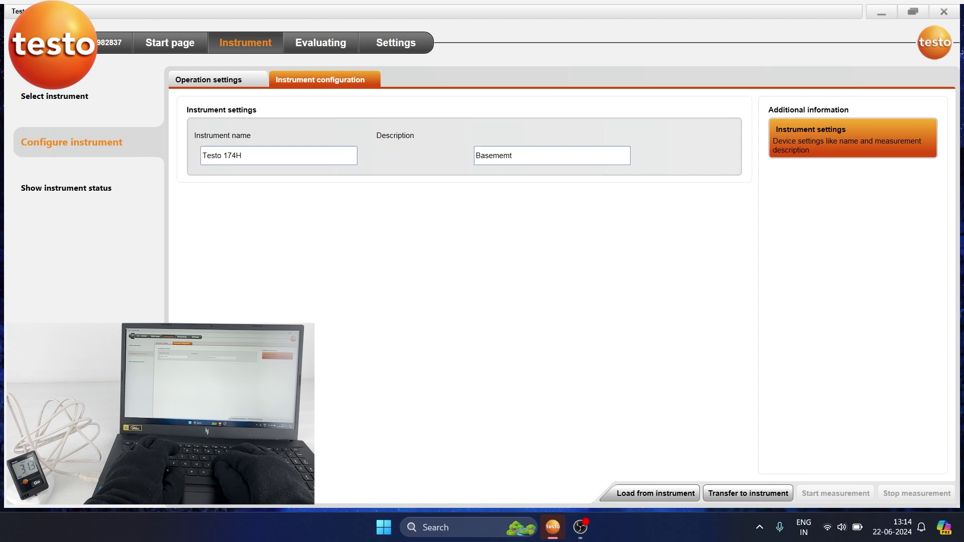
{"action": "type", "text": "sto"}
{"action": "key", "text": "Caps_Lock"}
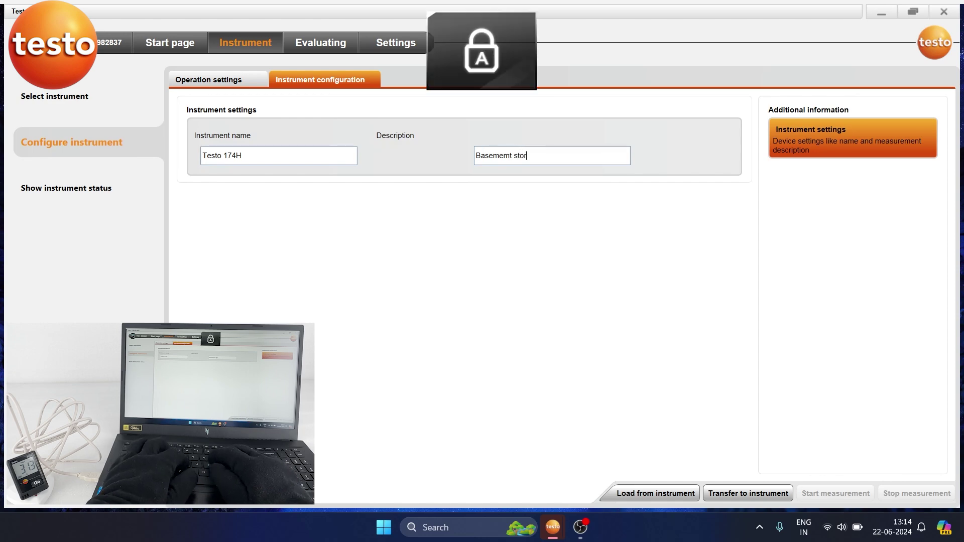
{"action": "key", "text": "Caps_Lock"}
{"action": "type", "text": "rage"}
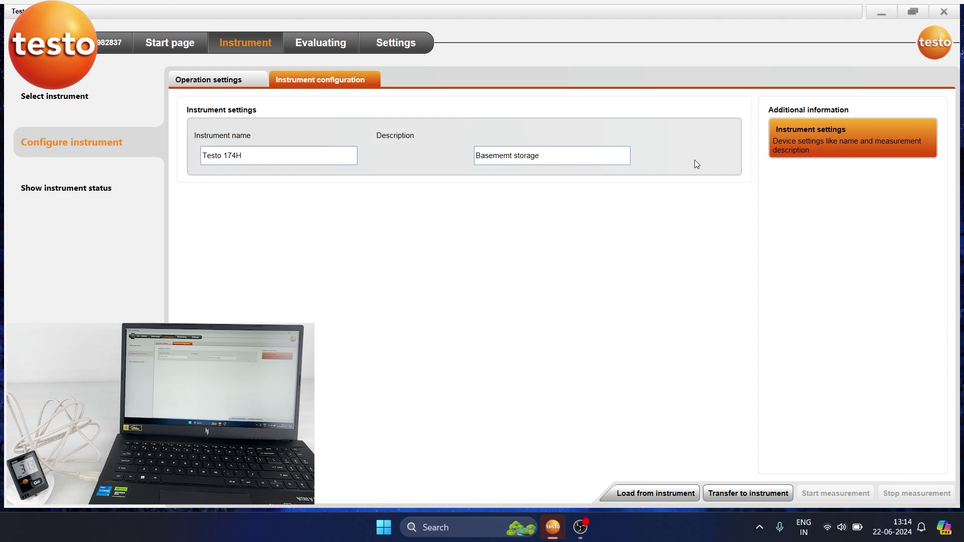
Transfer the operation settings to the logger, confirming its existing data is overwritten
{"action": "left_click", "coordinate": [231, 76]}
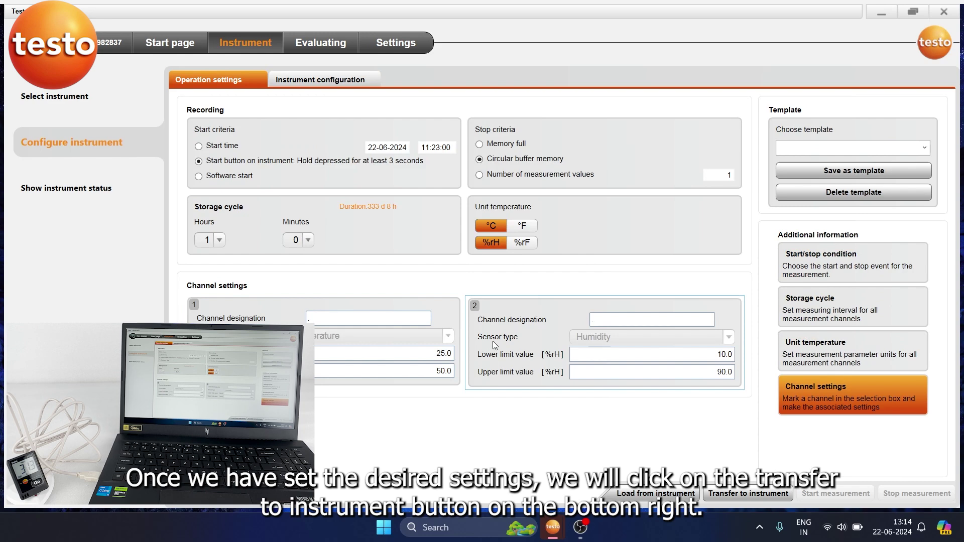
{"action": "left_click", "coordinate": [727, 493]}
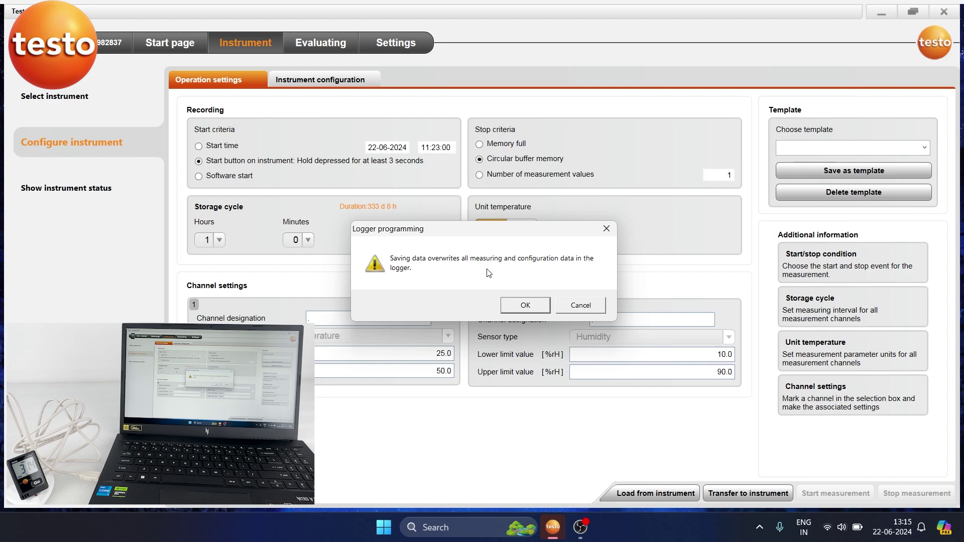
{"action": "left_click", "coordinate": [522, 307]}
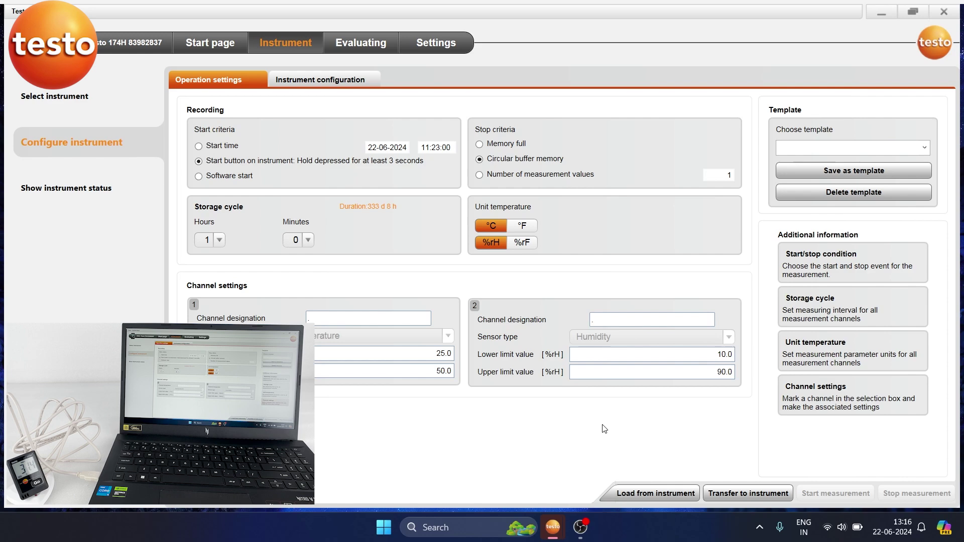
Recheck the logger's name, then reload its operation settings from the instrument
{"action": "left_click", "coordinate": [317, 86]}
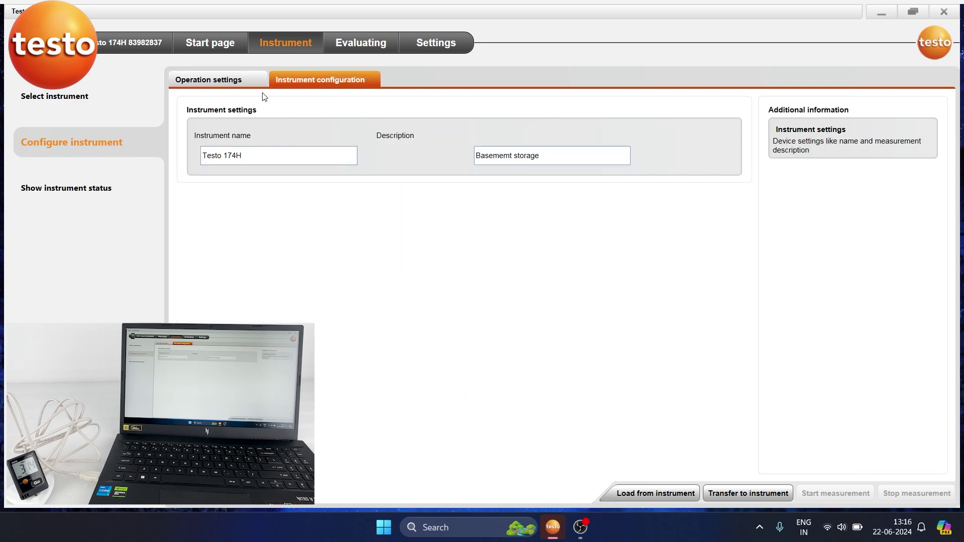
{"action": "left_click", "coordinate": [240, 81]}
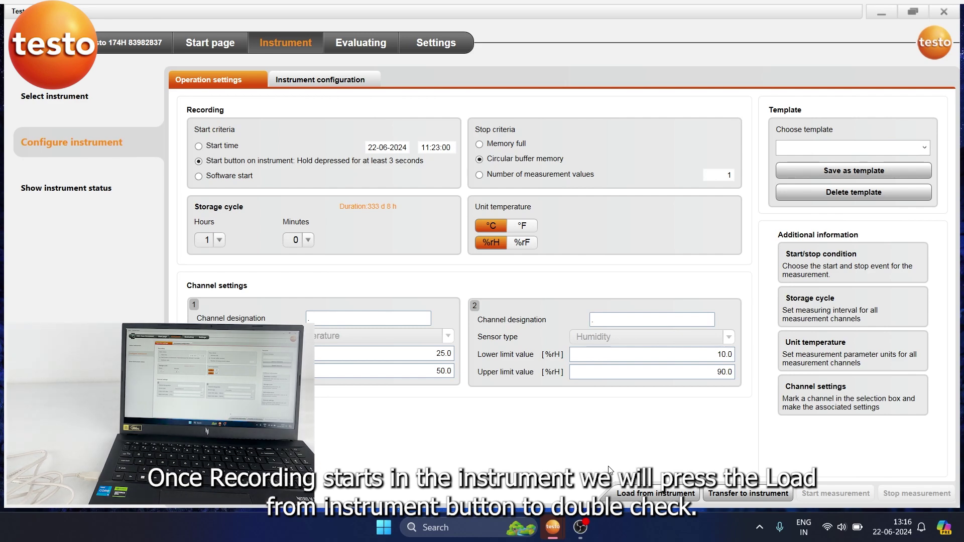
{"action": "left_click", "coordinate": [652, 490]}
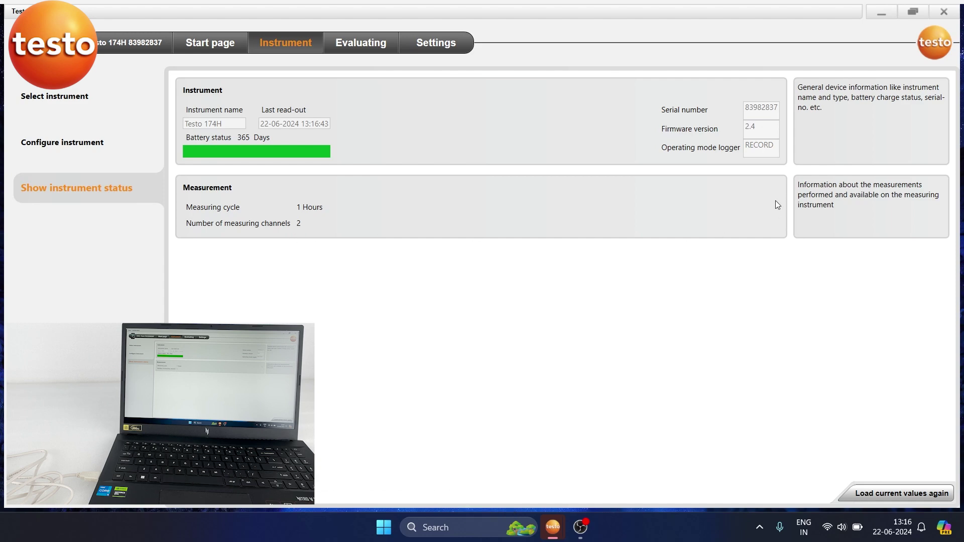
Import the logger's measurement data from the Evaluating section
{"action": "left_click", "coordinate": [336, 48]}
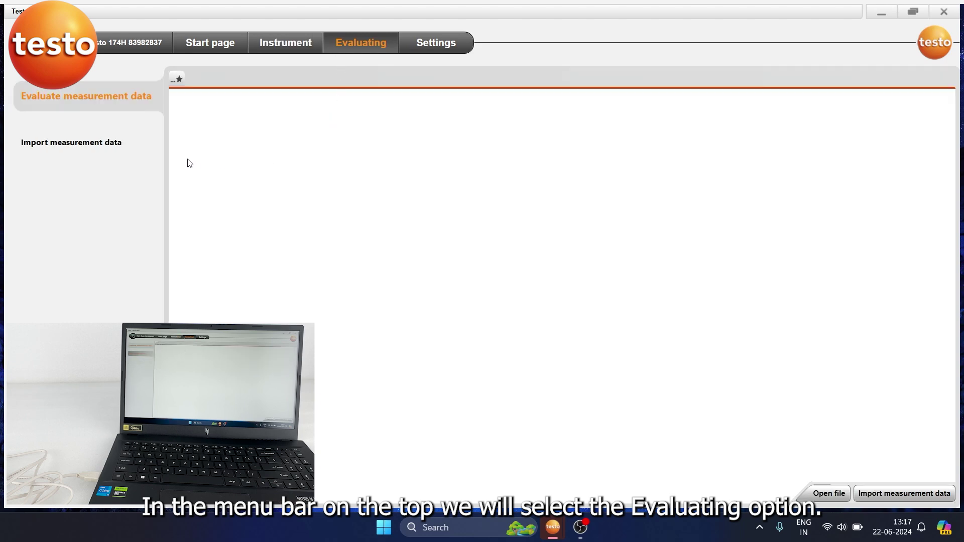
{"action": "left_click", "coordinate": [125, 151]}
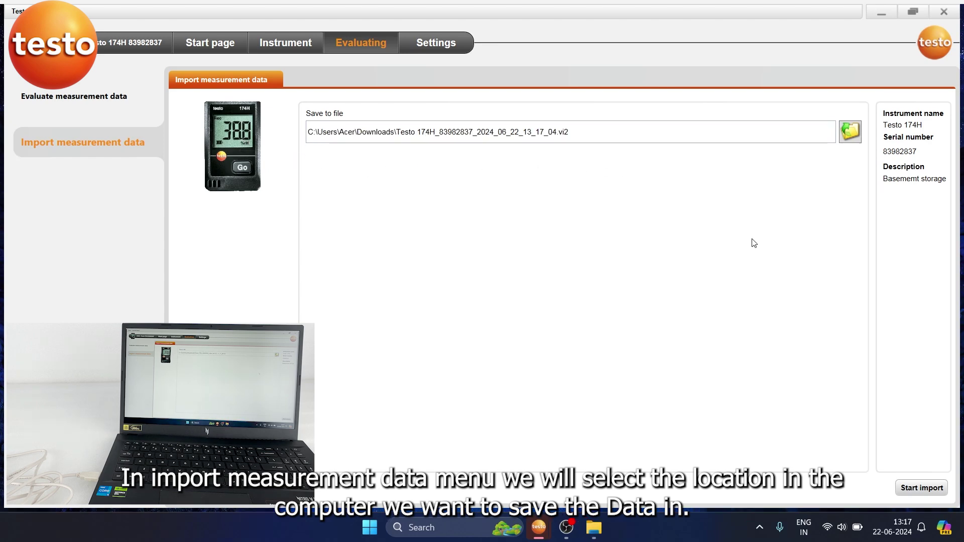
{"action": "left_click", "coordinate": [922, 488]}
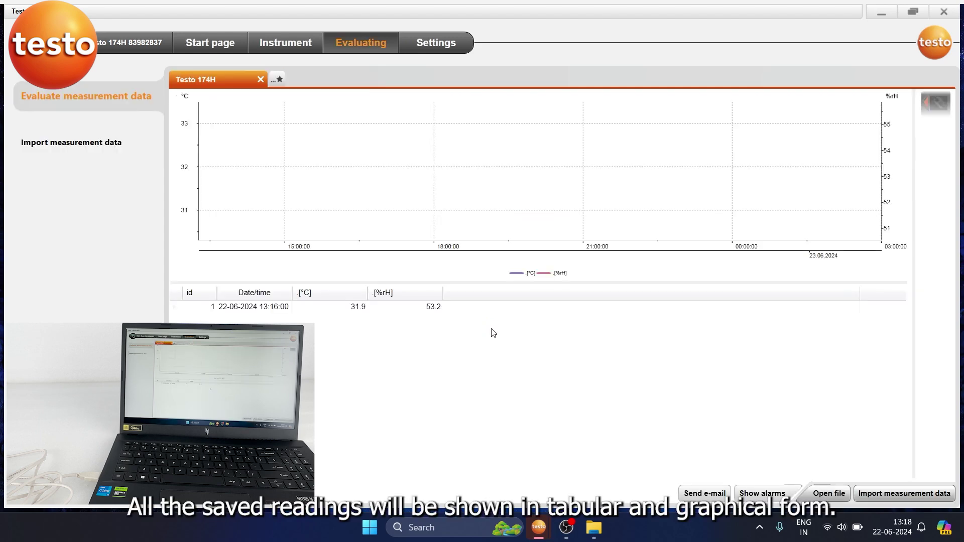
Select the first recorded reading, then return to the import page
{"action": "left_click", "coordinate": [433, 307]}
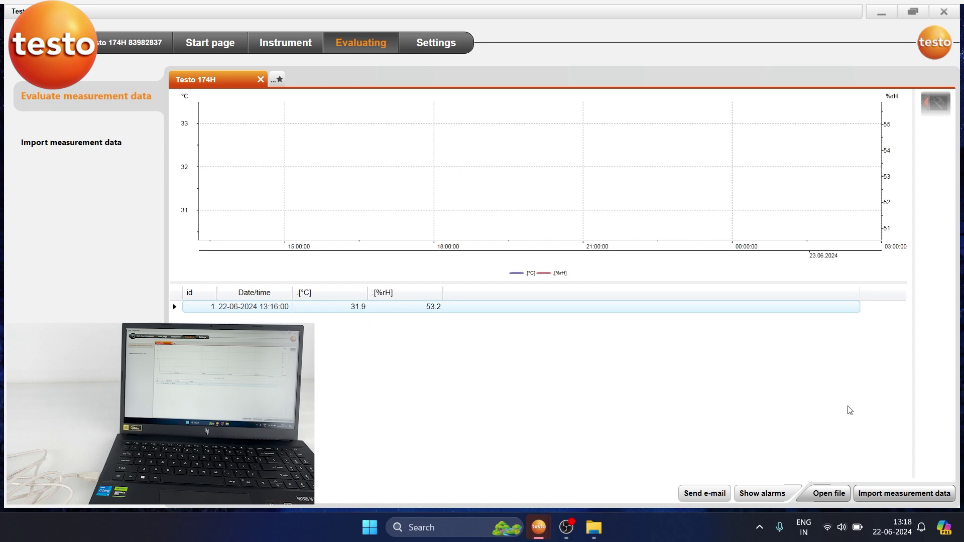
{"action": "left_click", "coordinate": [78, 159]}
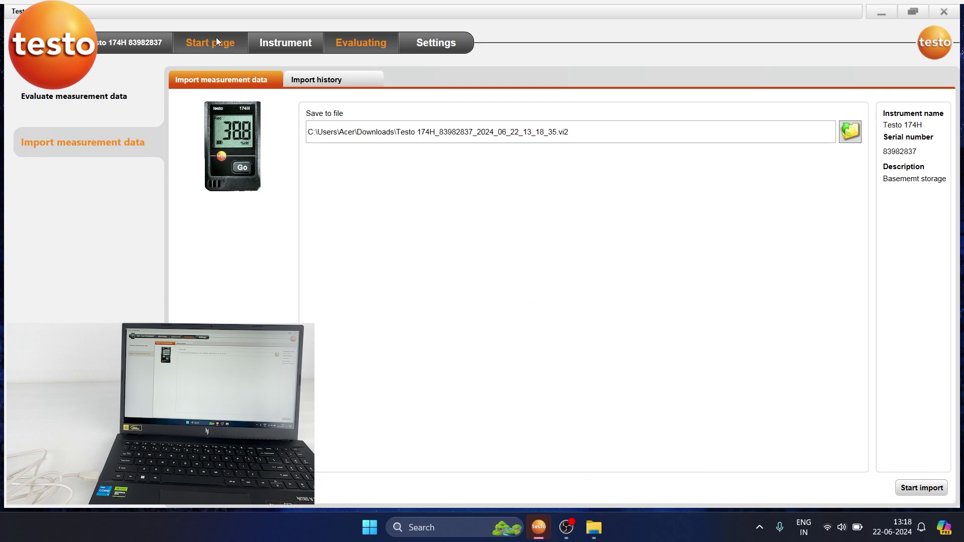
Stop the logger's measurement from its Instrument configuration page
{"action": "left_click", "coordinate": [295, 46]}
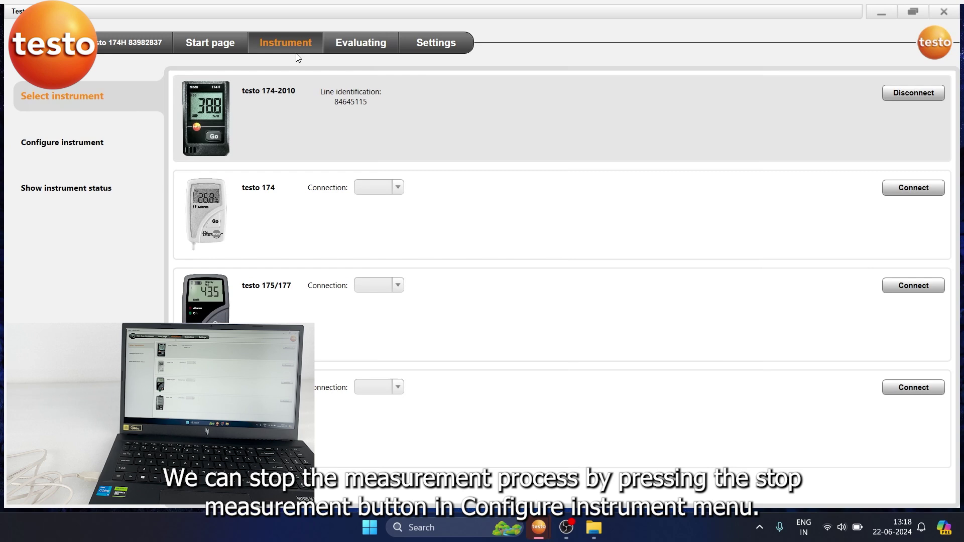
{"action": "left_click", "coordinate": [128, 141]}
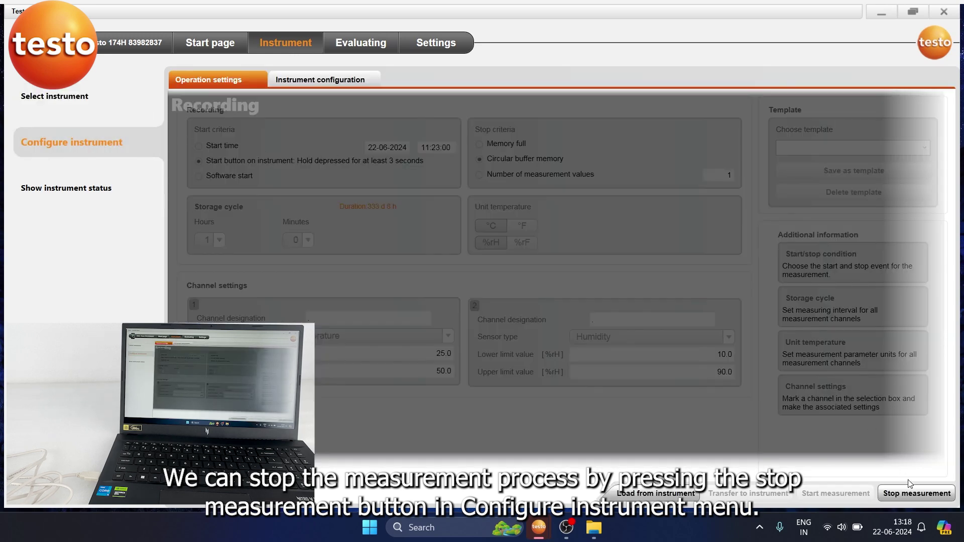
{"action": "left_click", "coordinate": [912, 496]}
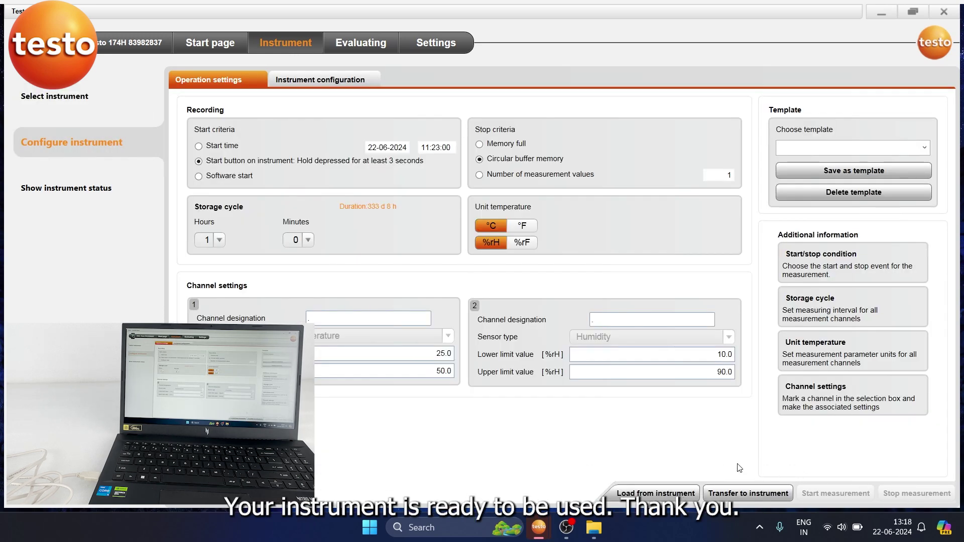